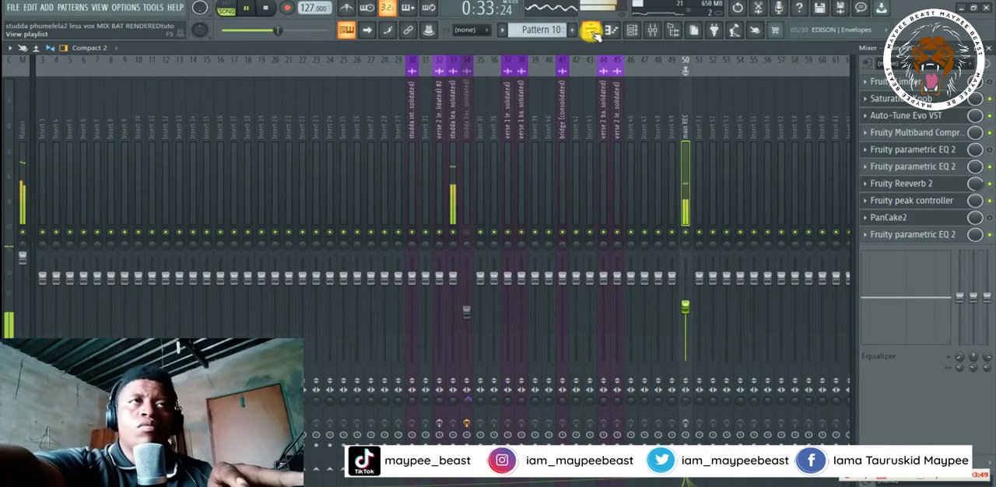
- Mute the beat on Track 1 in the playlist to hear the verse 2 lead vocal alone, and stop playback
click(592, 32)
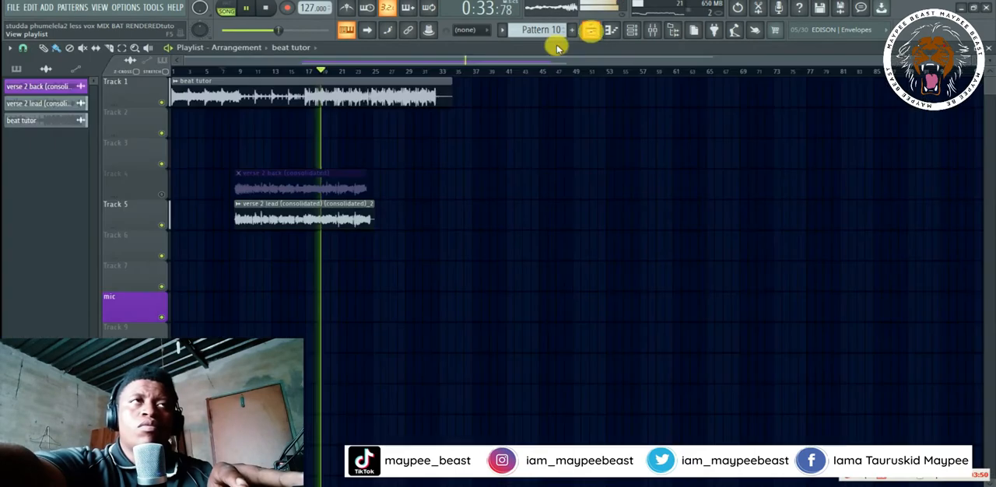
click(162, 102)
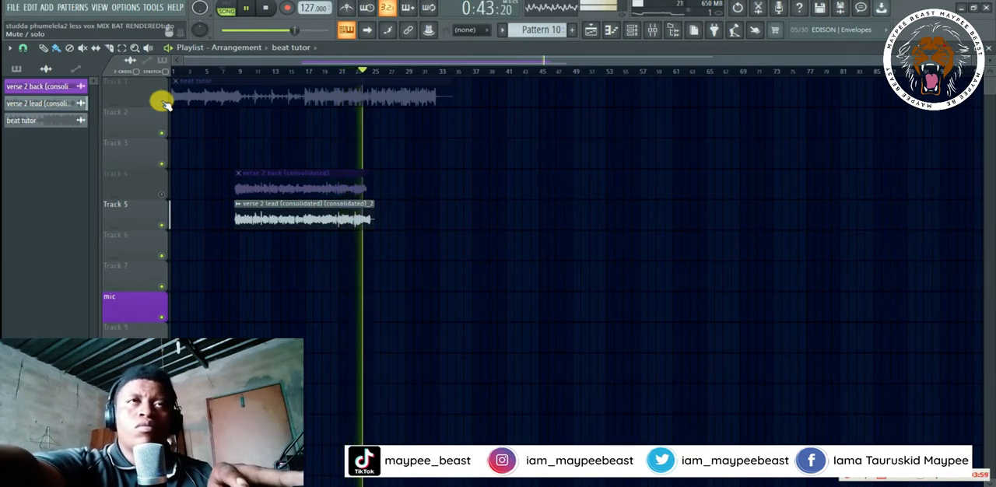
key(space)
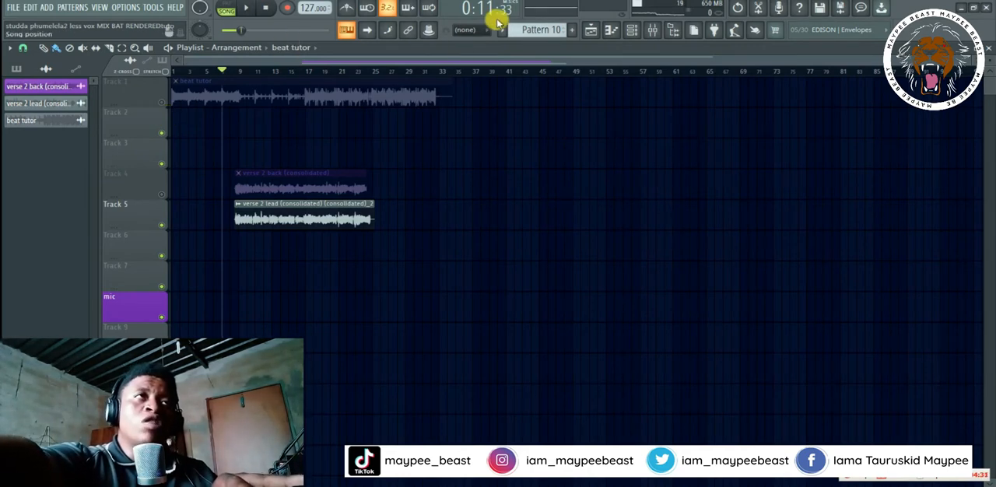
- Lower the main REC mixer track's volume slightly while the verse 2 lead vocal plays
click(650, 30)
key(space)
drag(681, 320, 681, 332)
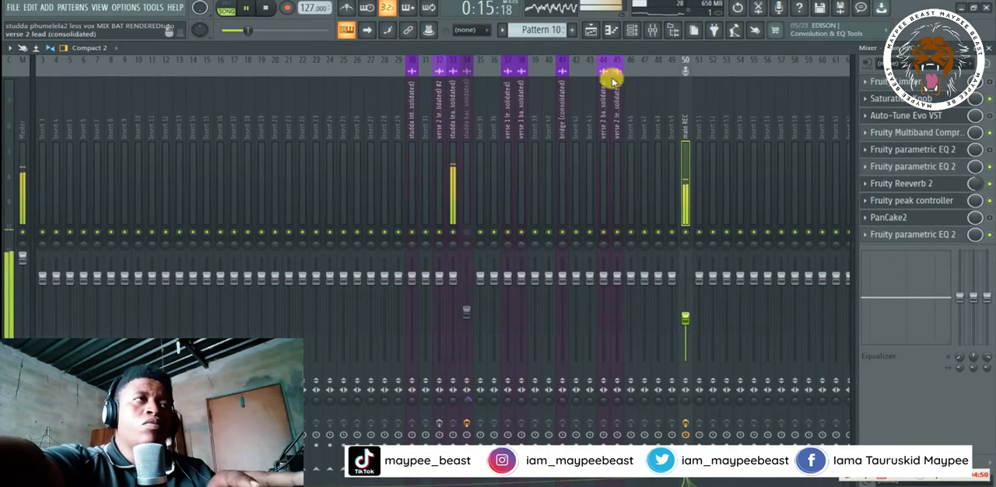
- Unmute the beat on Track 1 and play it together with the verse 2 lead vocal
click(590, 30)
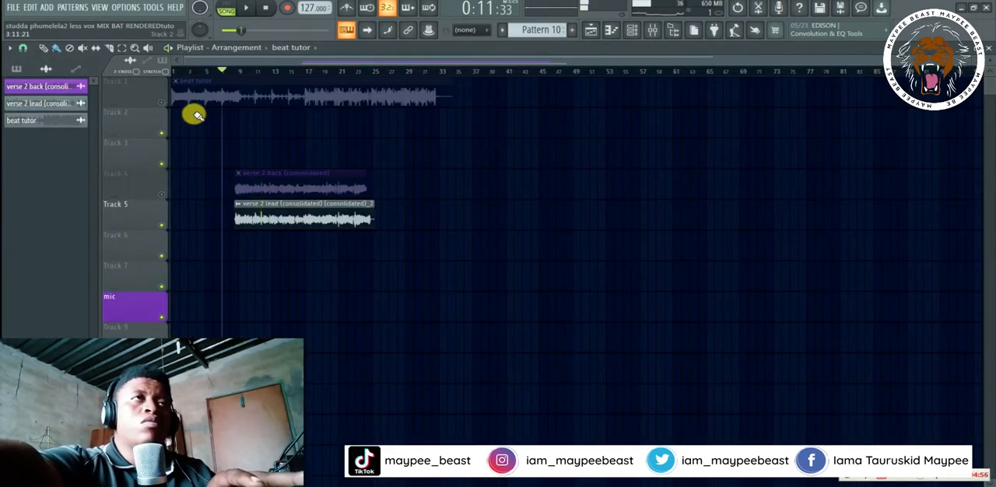
click(156, 101)
key(space)
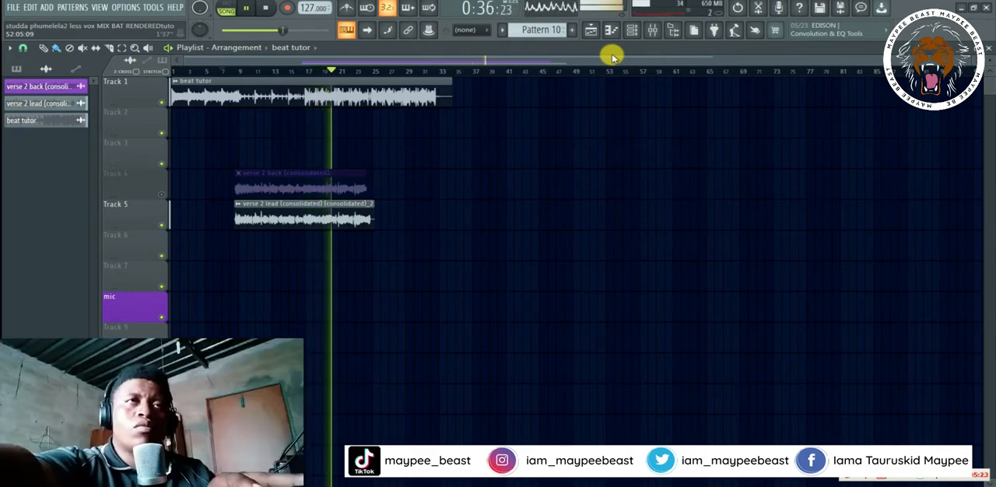
key(space)
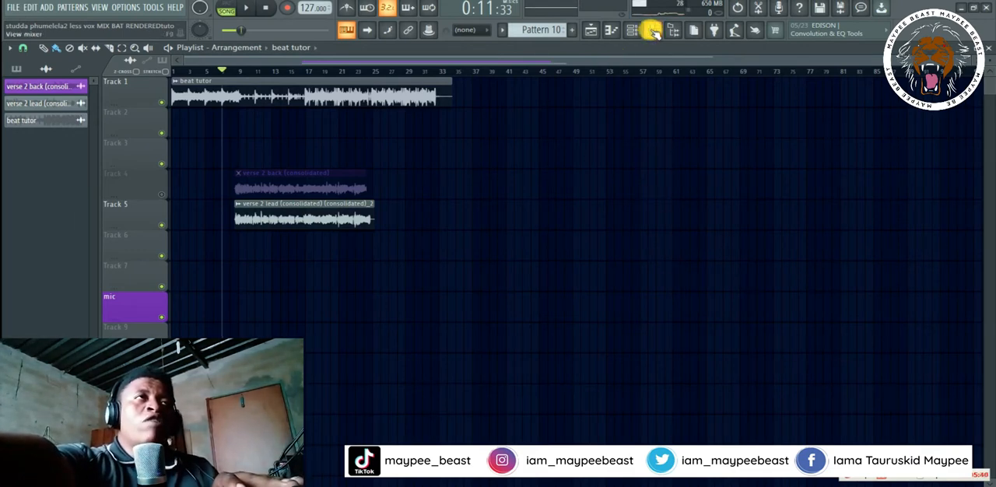
- Check the main REC track's volume in the mixer and briefly play the lead vocal with the beat again
click(637, 35)
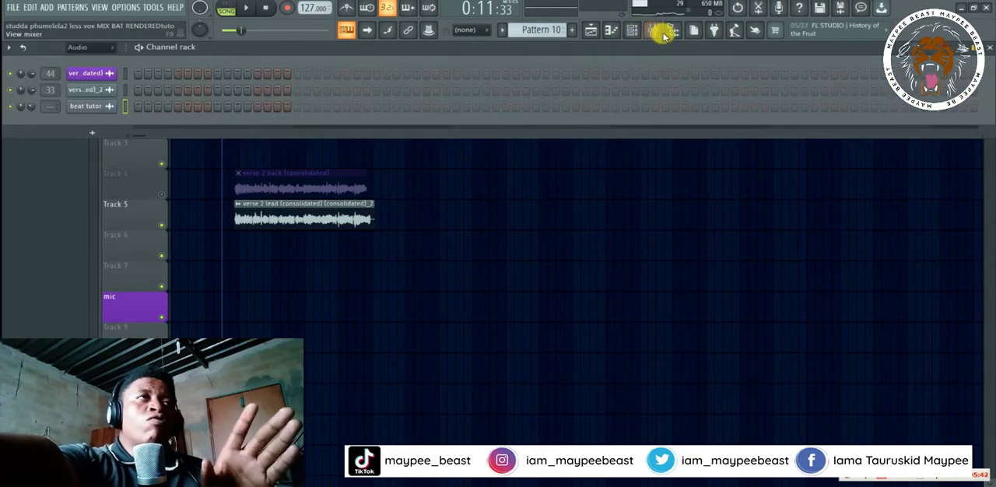
click(649, 32)
drag(685, 274, 685, 325)
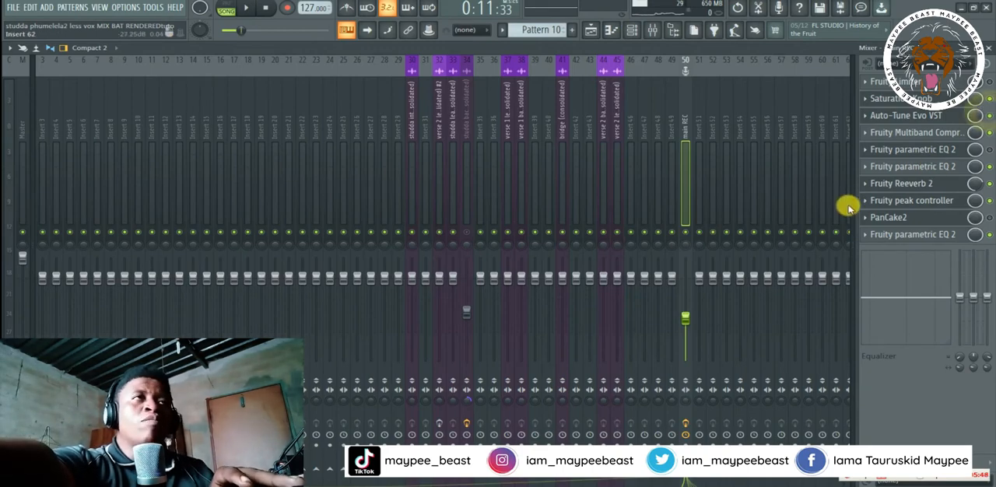
click(594, 31)
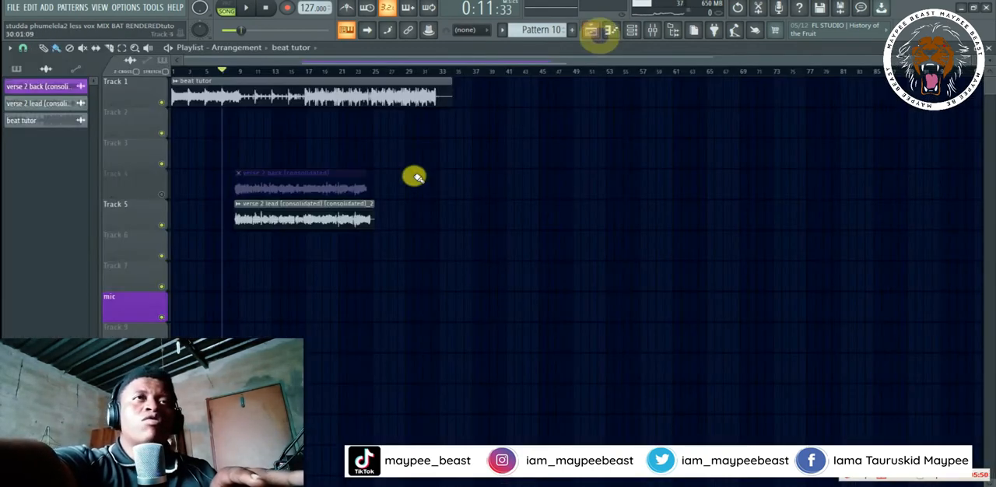
key(space)
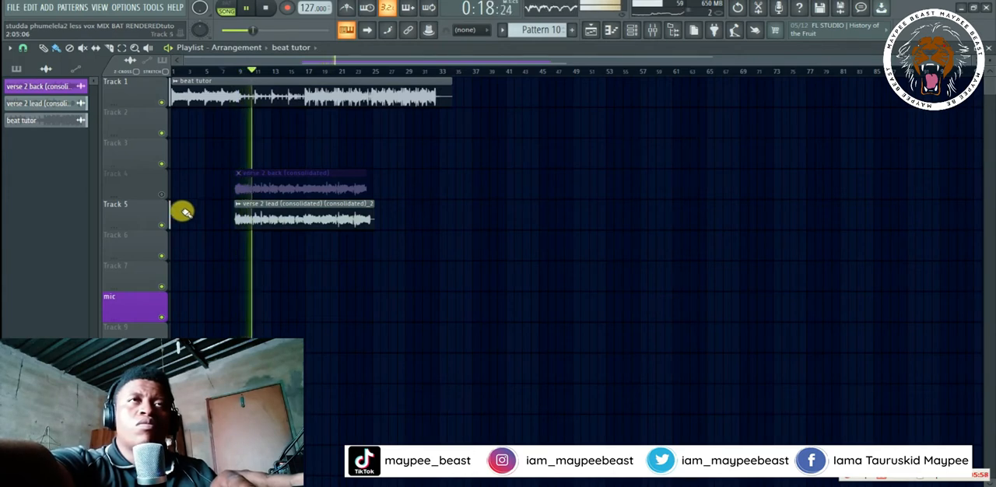
key(space)
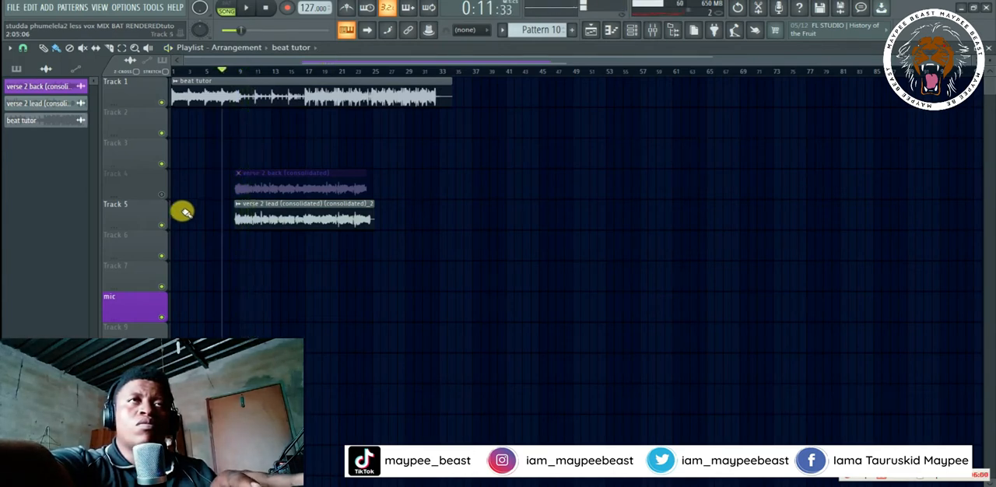
- Set the playback position just before the verse 2 clips, mute the beat on Track 1, and audition the lead vocal
click(233, 68)
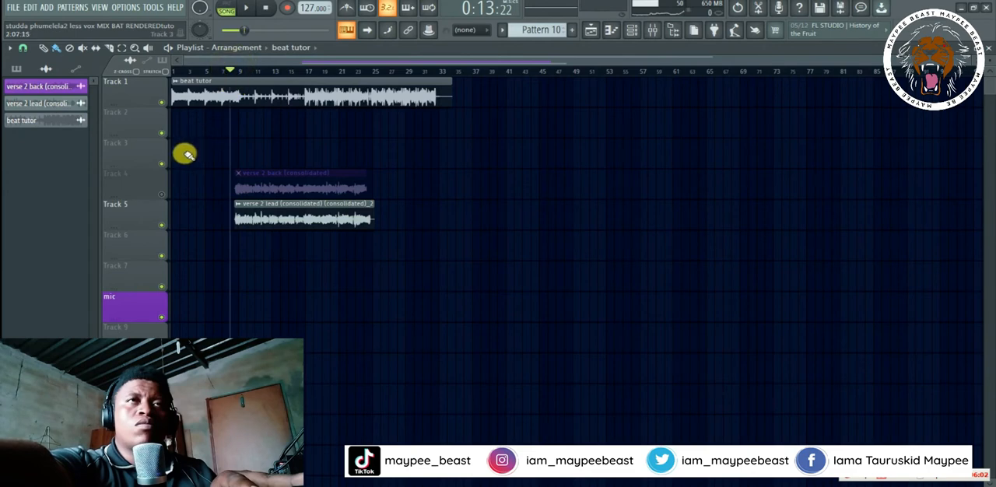
click(163, 102)
key(space)
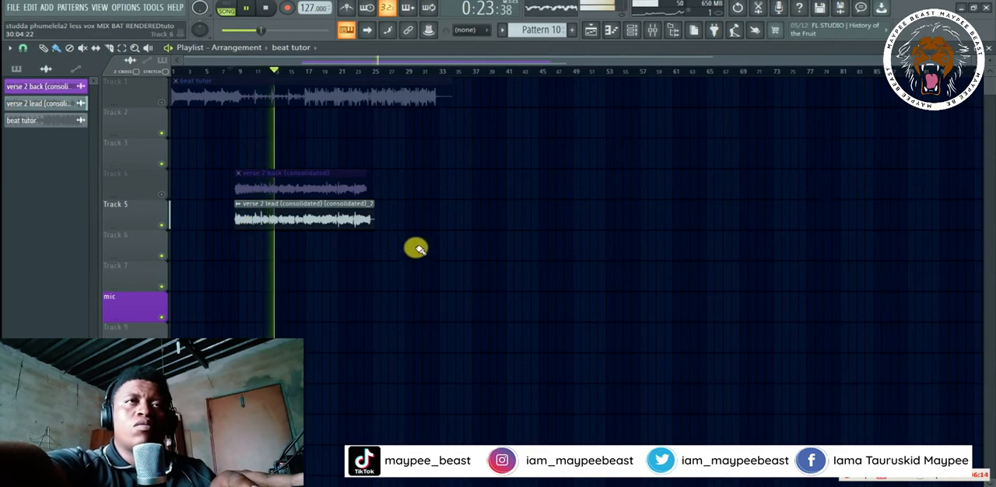
key(space)
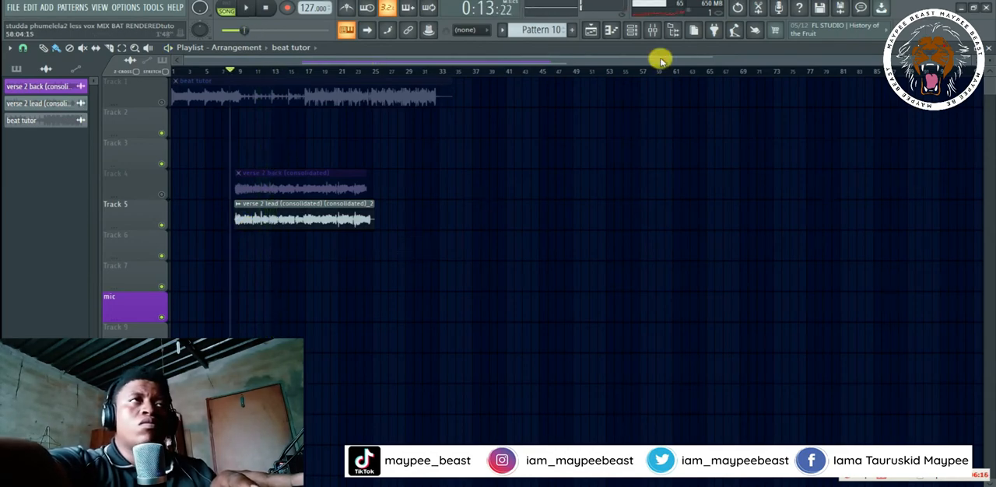
- Look at Auto-Tune Evo VST on the main REC mixer track and replace PanCake2 in effect slot 9 with Auto-Key
click(654, 33)
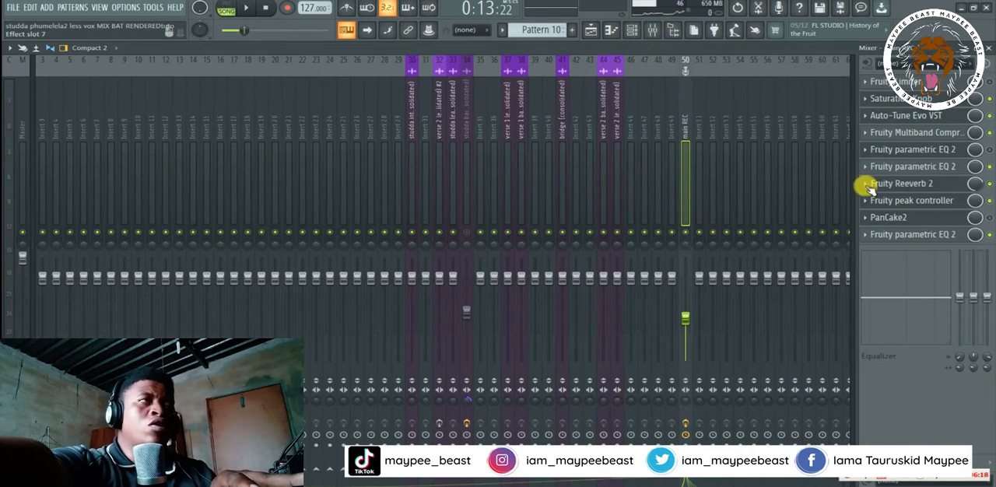
click(911, 133)
click(903, 116)
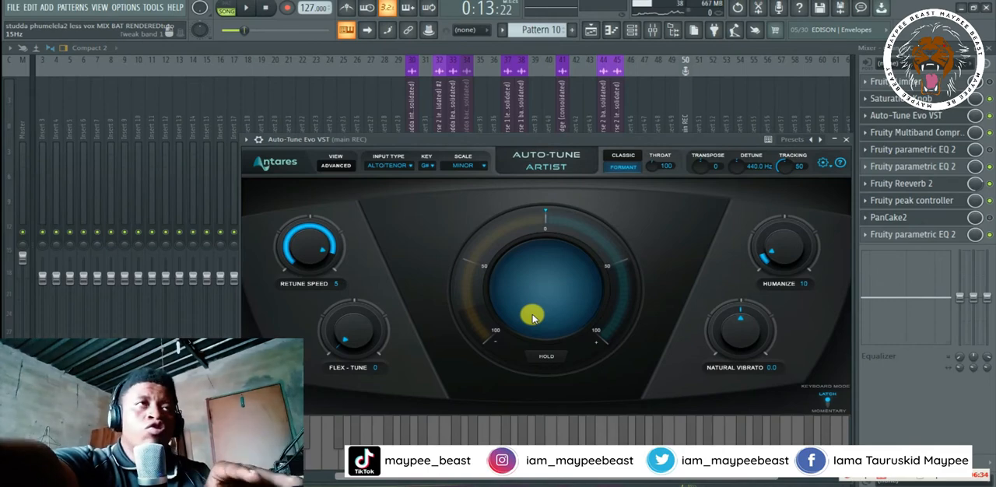
click(865, 219)
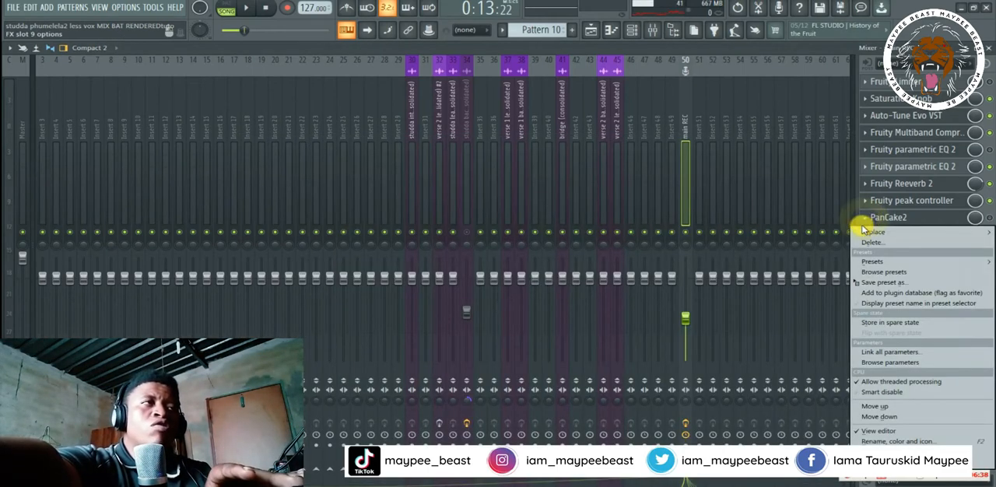
mouse_move(866, 232)
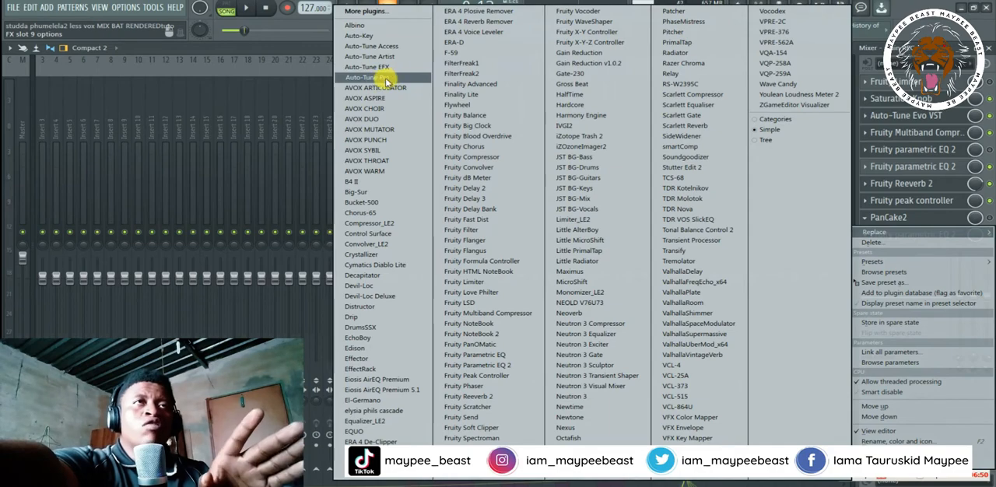
click(369, 37)
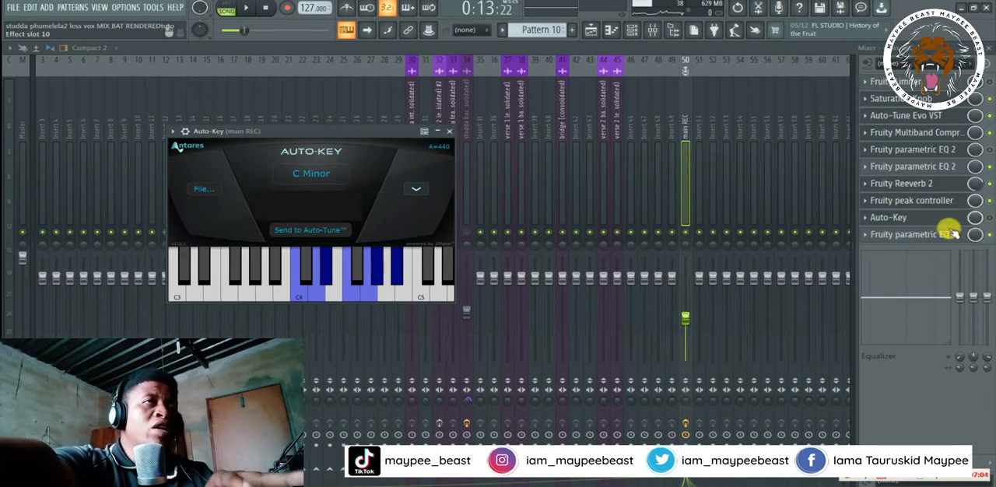
- Disable the other main REC effects, keep Auto-Key enabled, and play the lead vocal so that Auto-Key detects its key
click(991, 133)
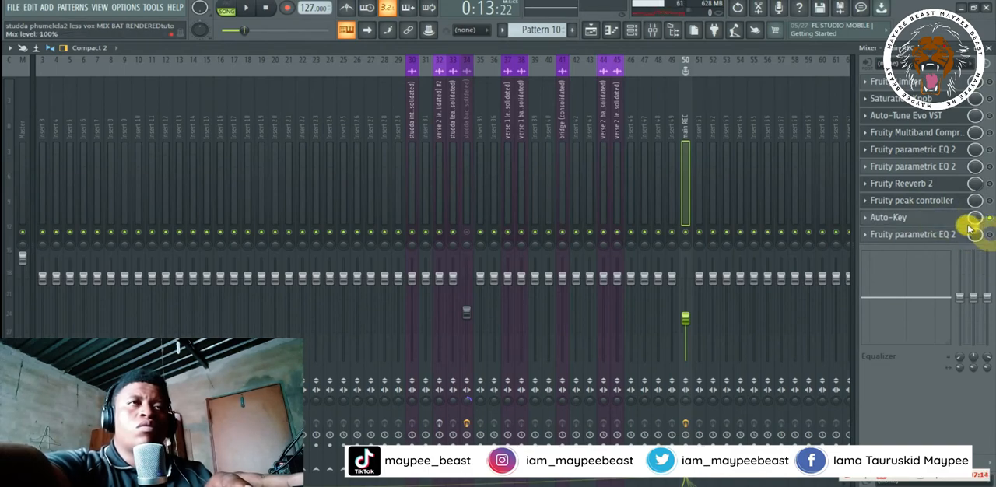
click(946, 219)
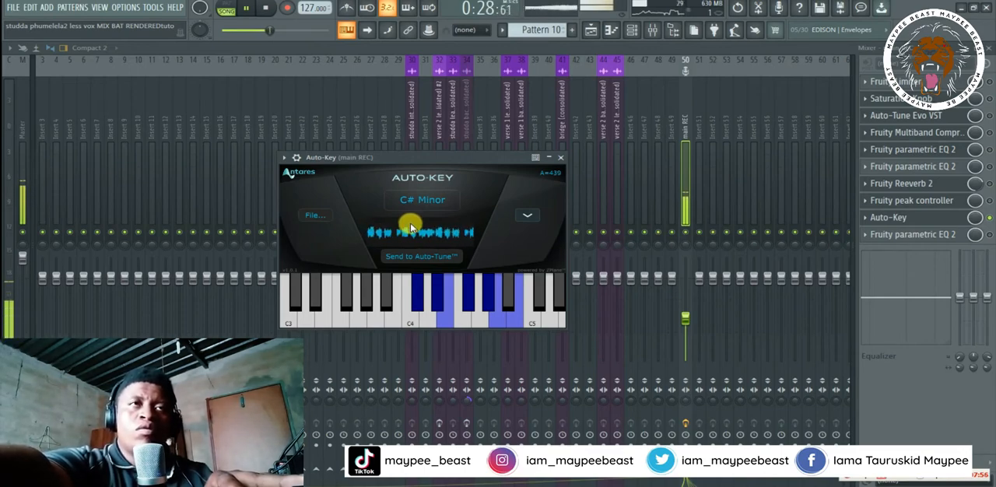
key(space)
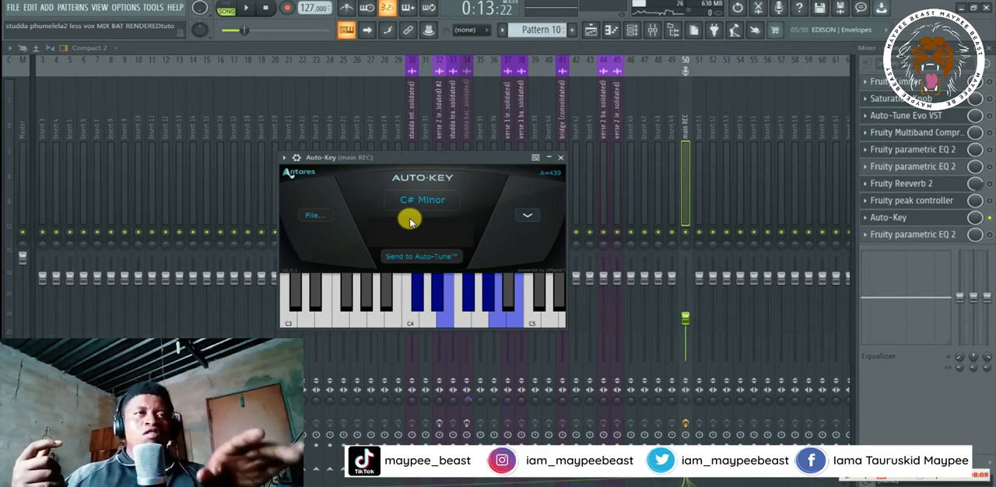
key(space)
key(space)
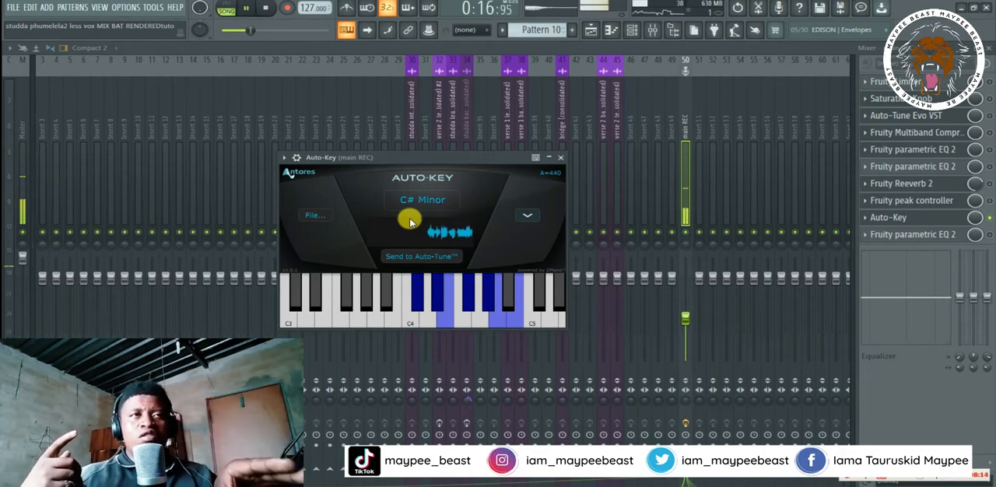
key(space)
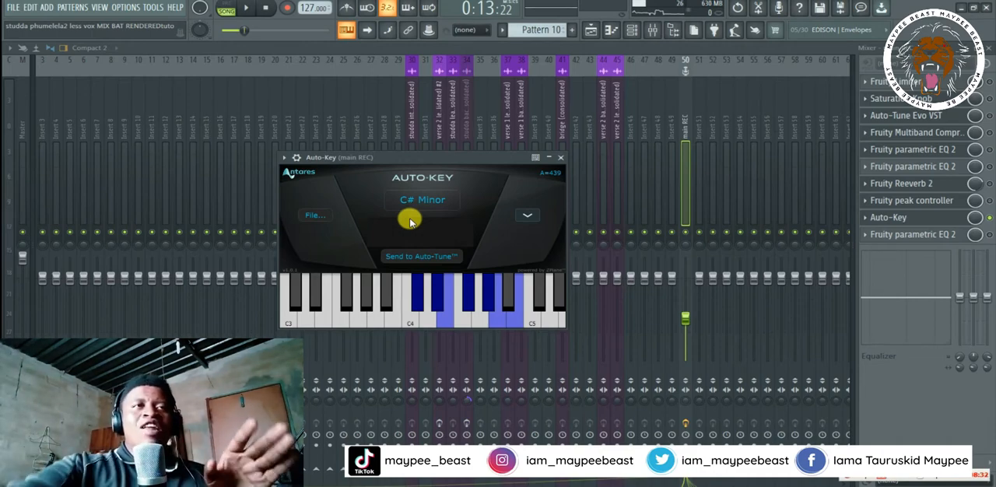
- Put Auto-Key away and open the main REC track's Auto-Tune Evo VST, placing its window clear of the effect slots
drag(426, 157, 452, 154)
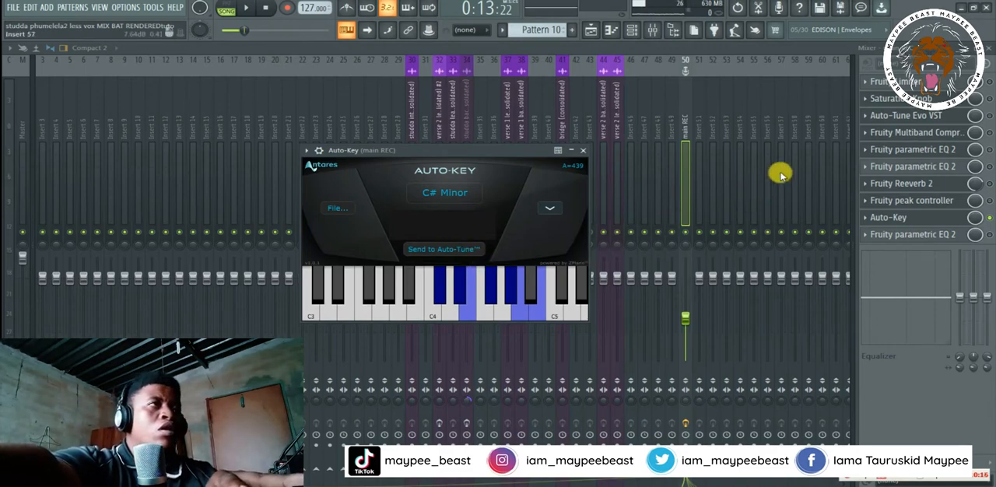
click(899, 104)
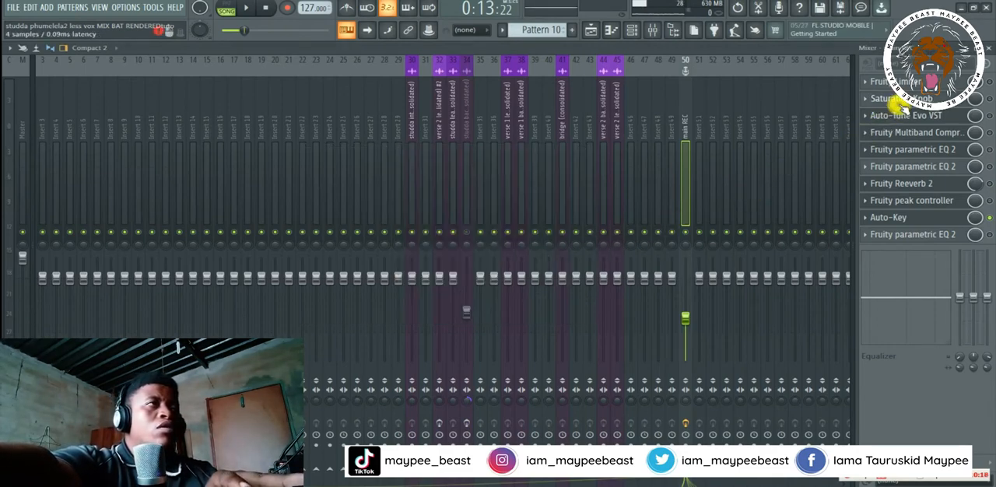
click(949, 118)
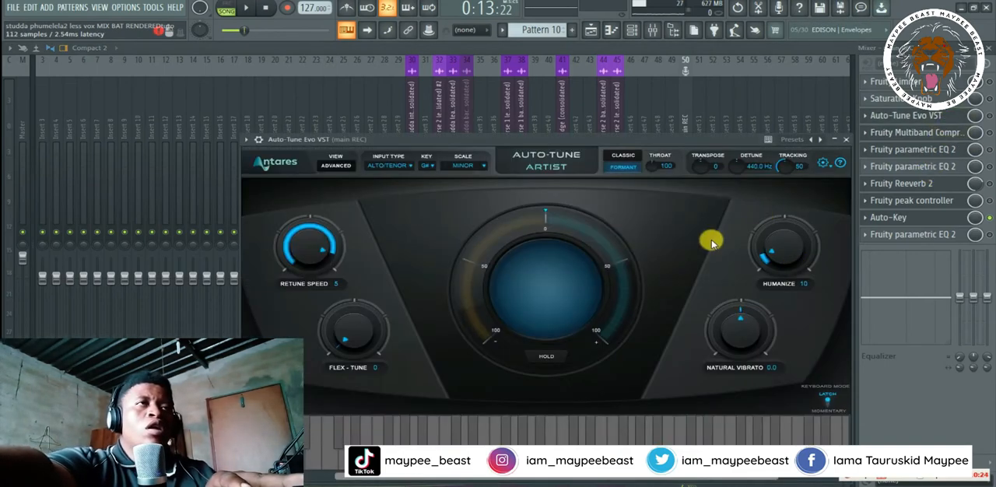
drag(516, 138, 462, 109)
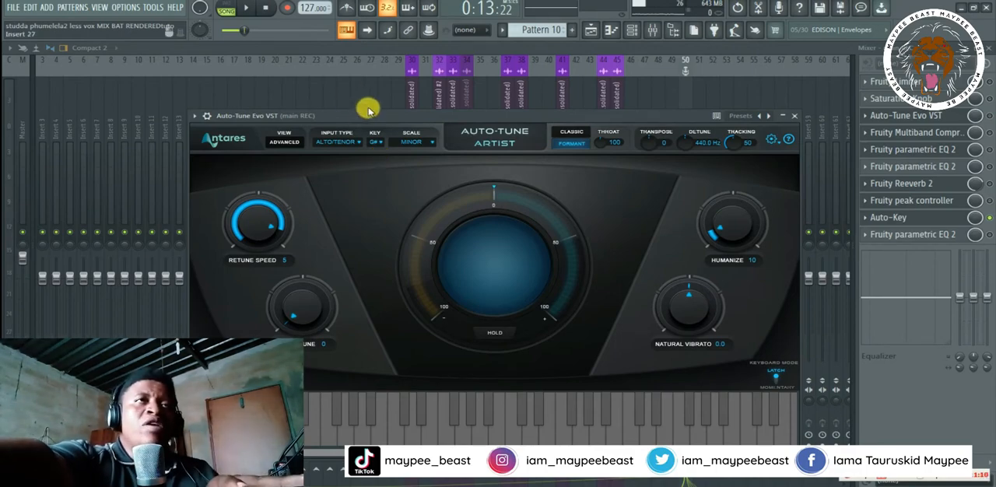
drag(373, 116, 339, 104)
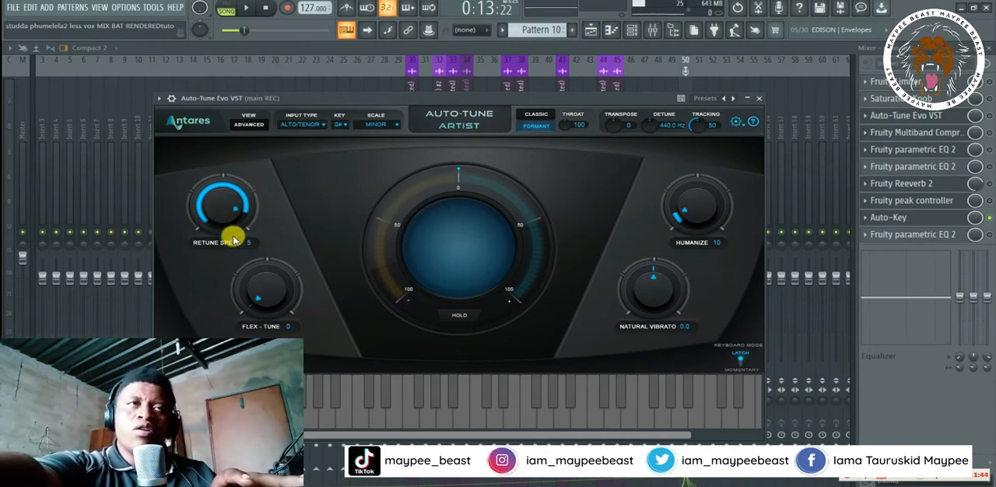
- Enable Auto-Tune Evo VST on main REC and, with the vocal playing, set Humanize to 0 and Retune Speed to 0
click(990, 116)
key(space)
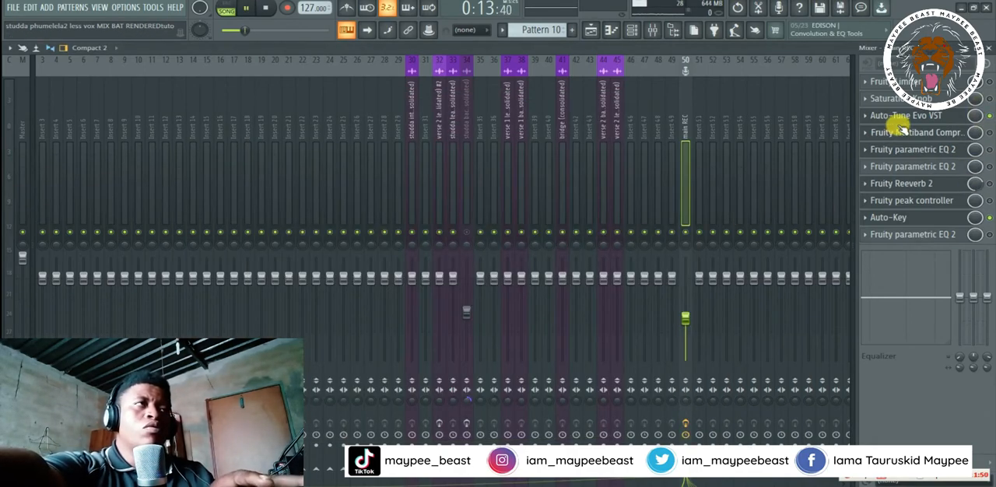
click(896, 118)
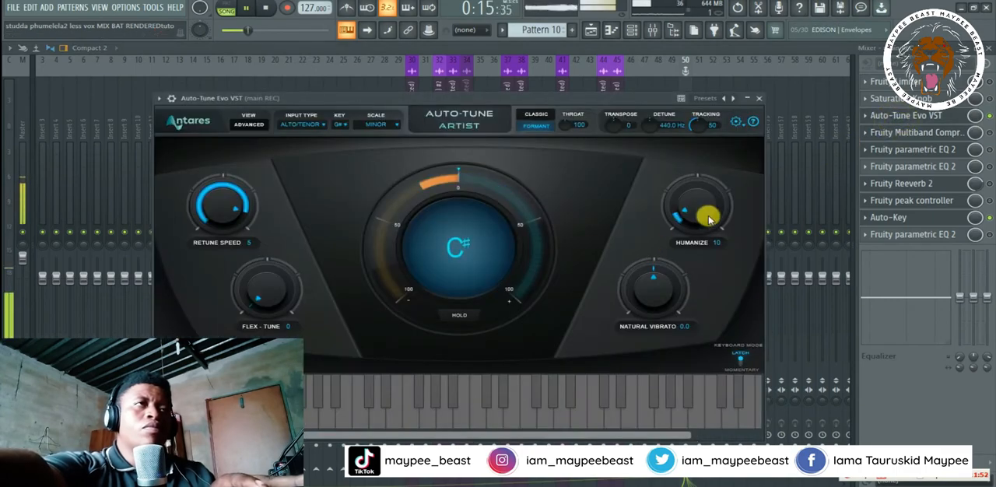
drag(705, 203, 688, 263)
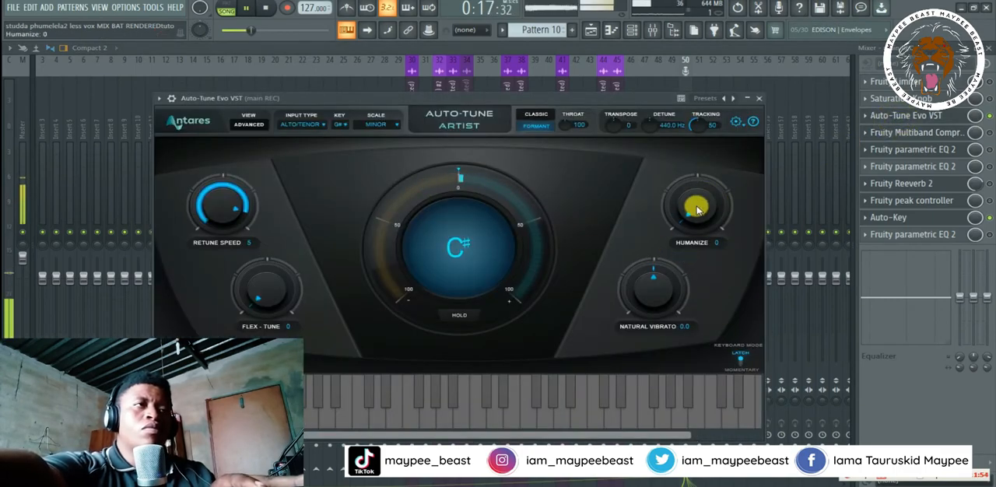
drag(222, 211, 253, 257)
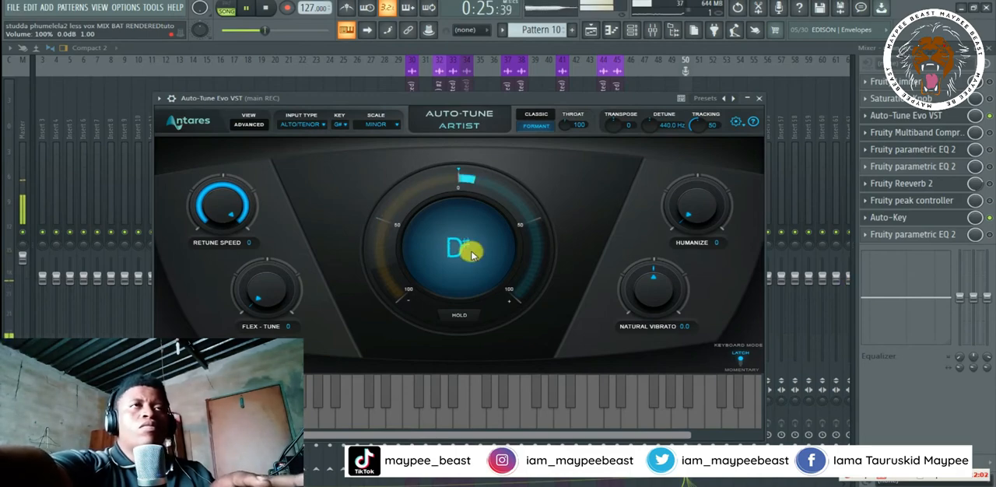
click(242, 8)
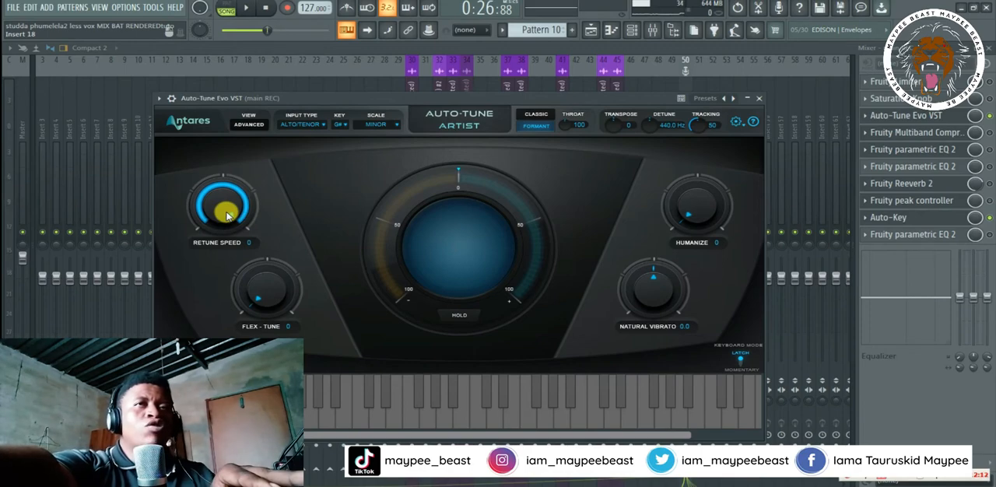
- Play the vocal to compare Retune Speed 41 with 0 in Auto-Tune, restoring 0 and stopping playback
drag(220, 210, 216, 262)
click(245, 7)
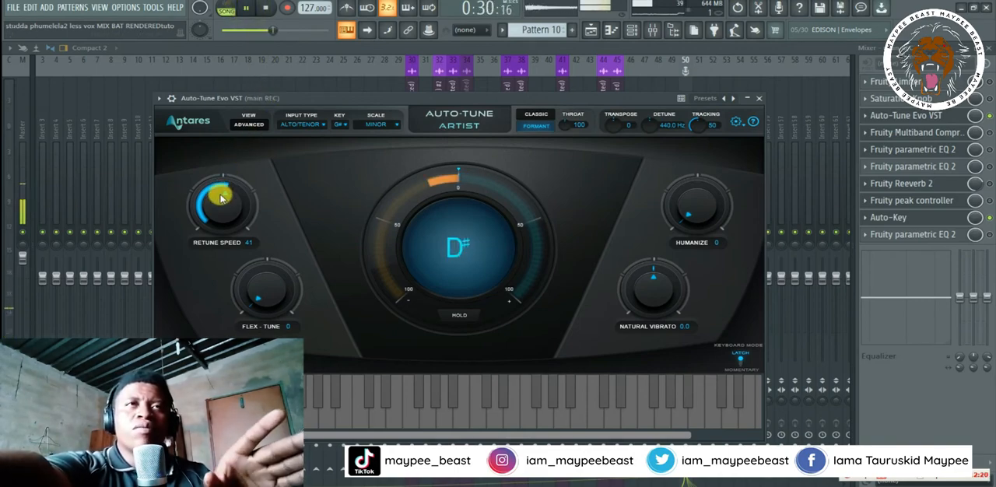
drag(220, 207, 238, 140)
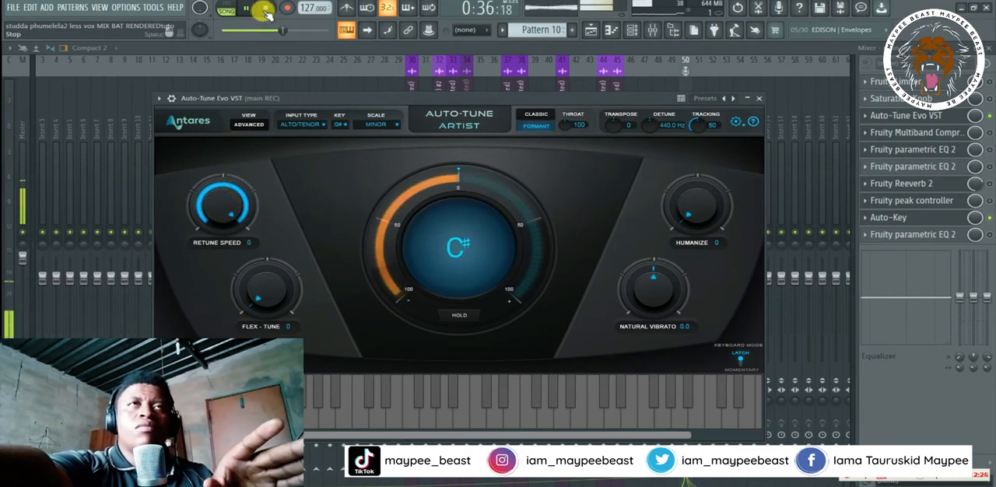
click(265, 11)
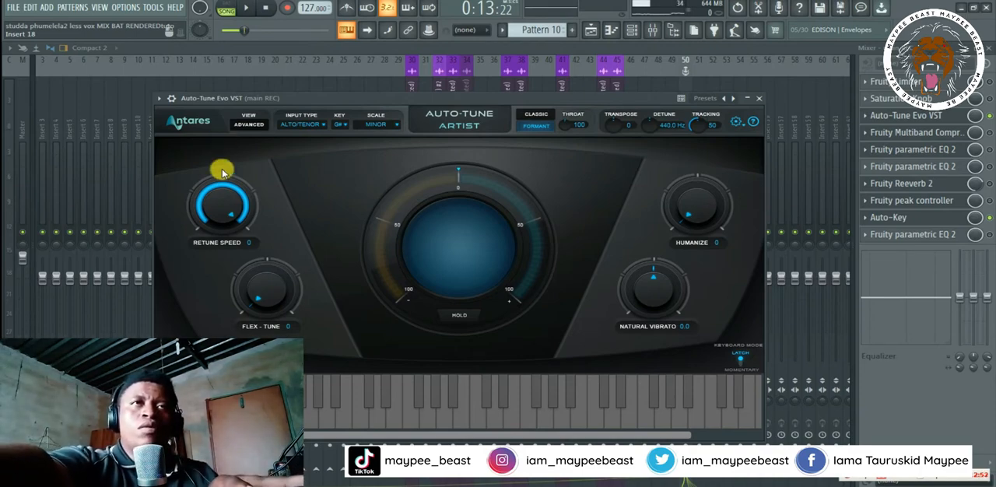
- Audition Flex-Tune at 72 with the vocal playing, return it to 0 and stop playback
drag(245, 30, 252, 29)
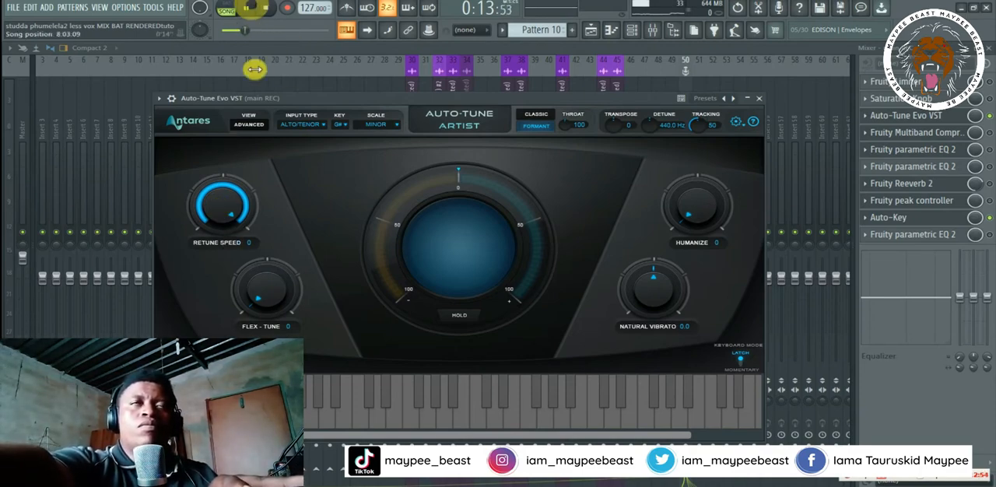
drag(249, 270, 250, 180)
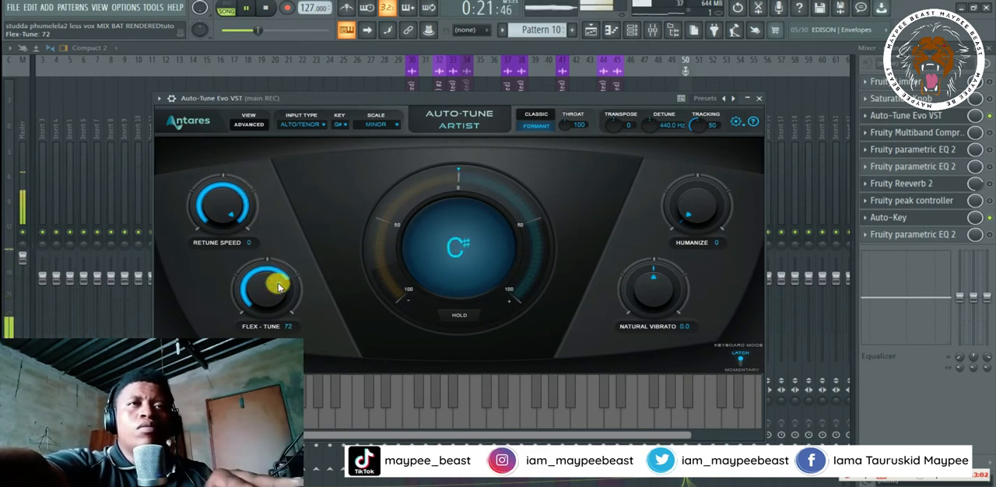
drag(267, 295, 266, 386)
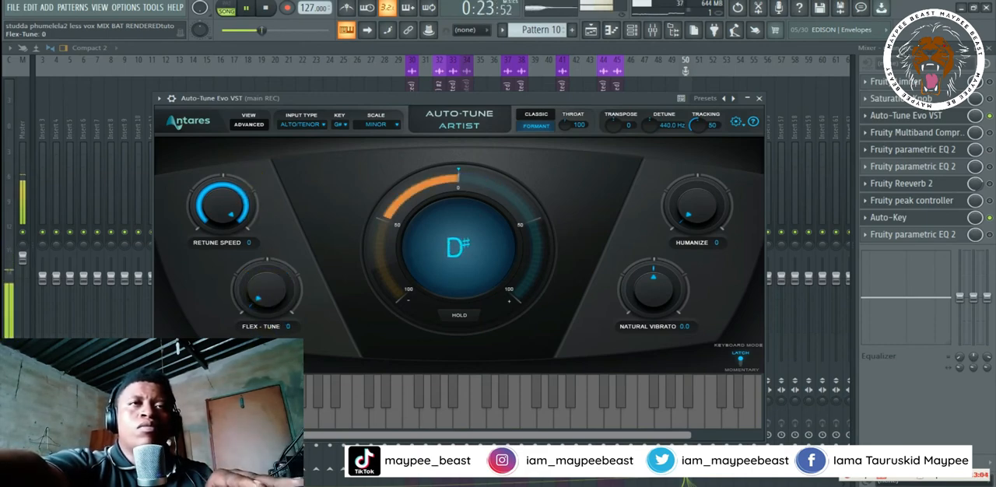
click(270, 8)
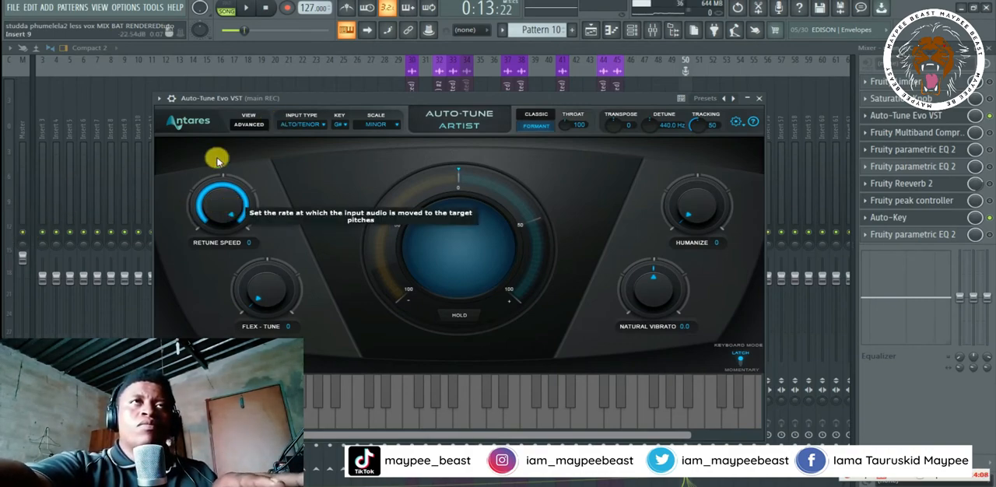
- With the vocal playing, set Auto-Tune's Retune Speed to 6 and Humanize to 100, and stop playback
click(246, 8)
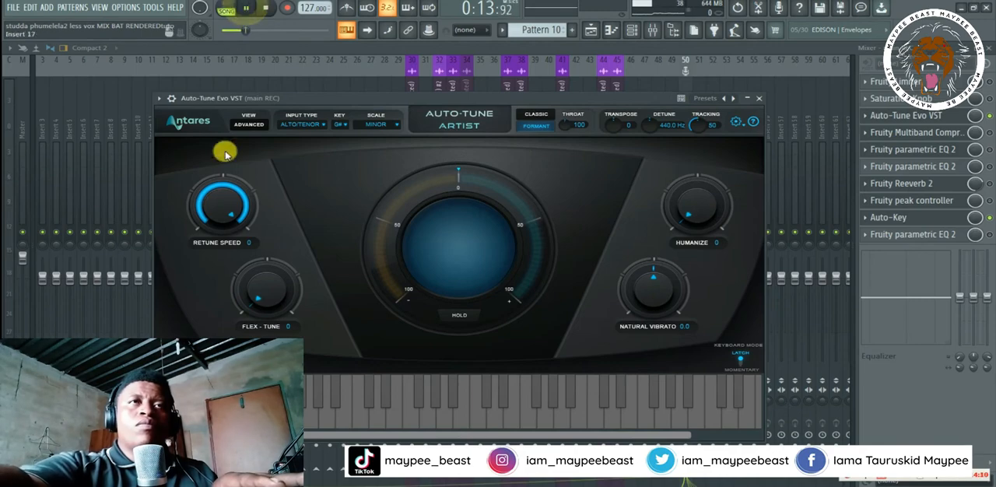
drag(221, 195, 221, 216)
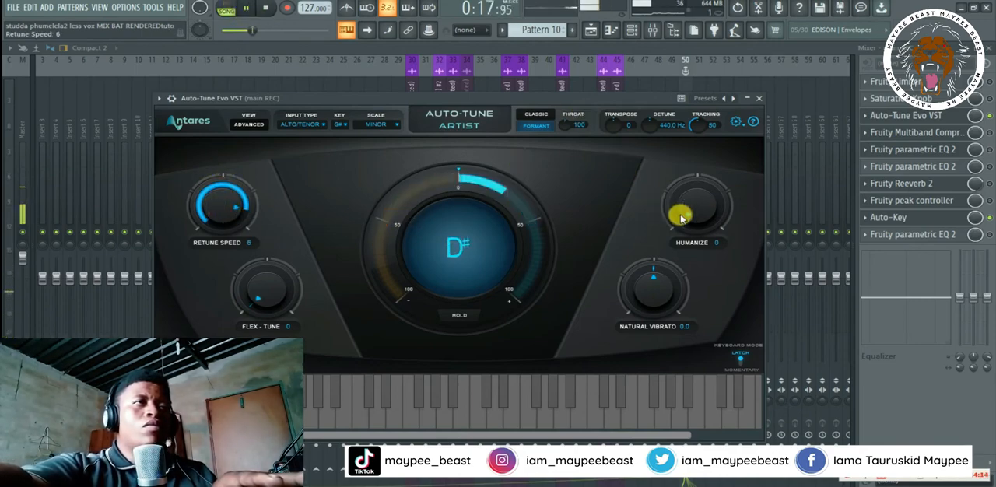
drag(701, 211, 701, 187)
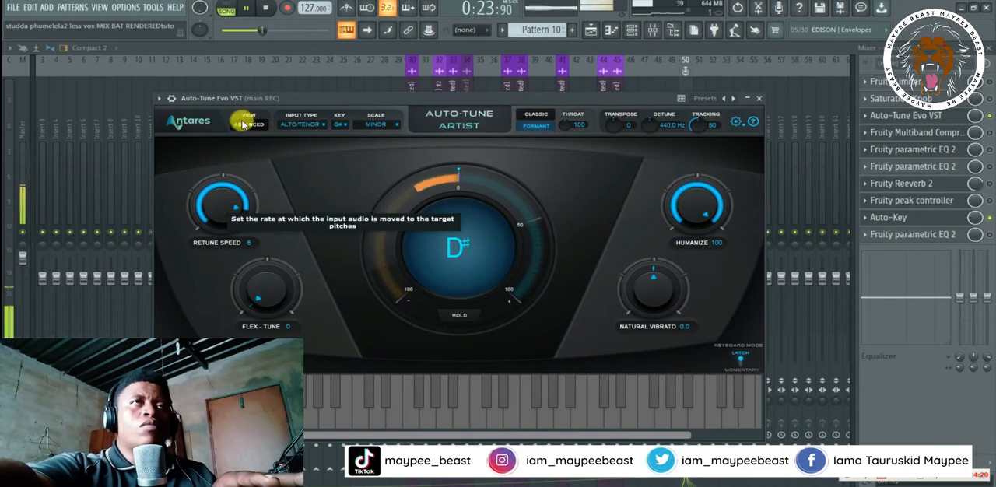
click(267, 10)
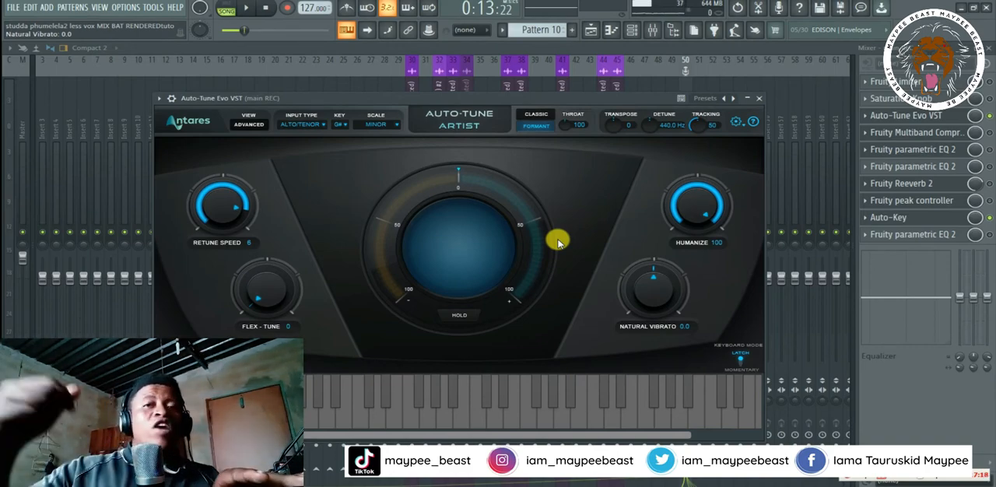
- Examine Auto-Tune's available input types and scales without changing the selection, repositioning the plugin window between the two
click(316, 124)
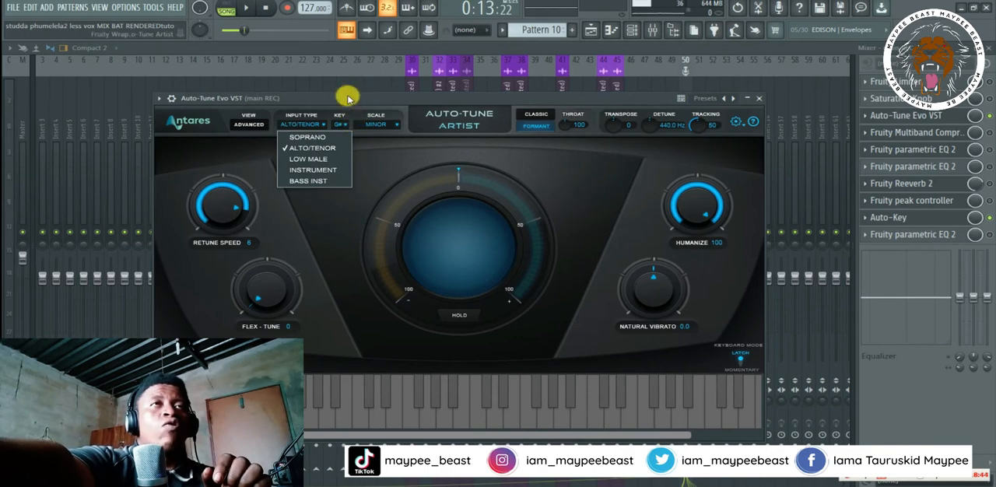
click(374, 173)
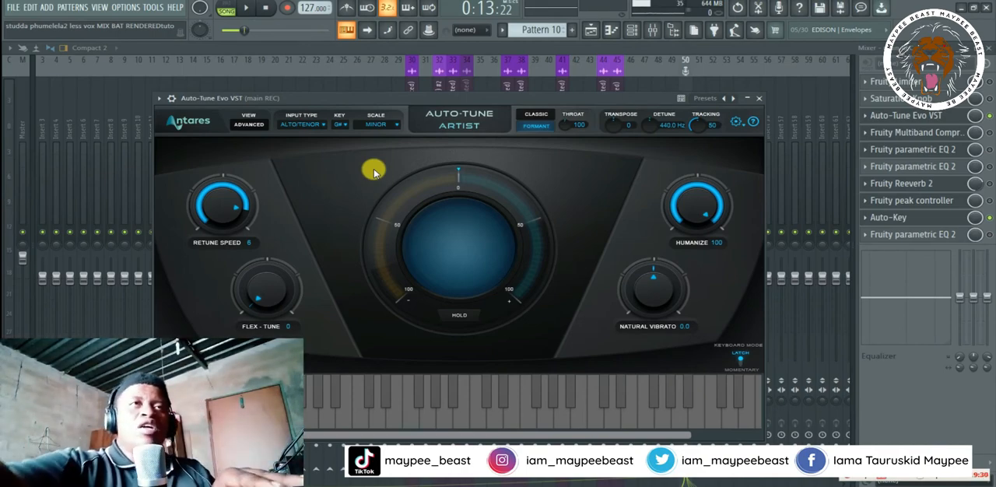
drag(387, 101, 375, 77)
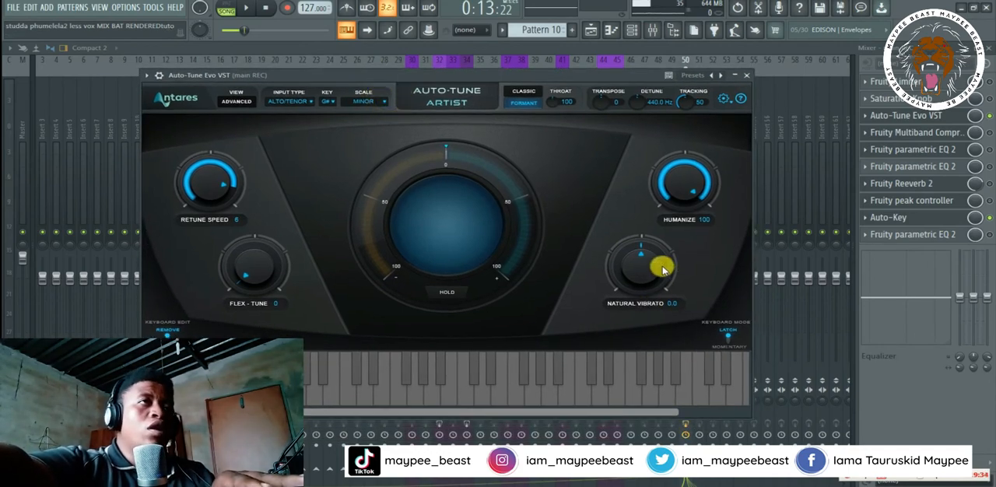
drag(586, 78, 567, 99)
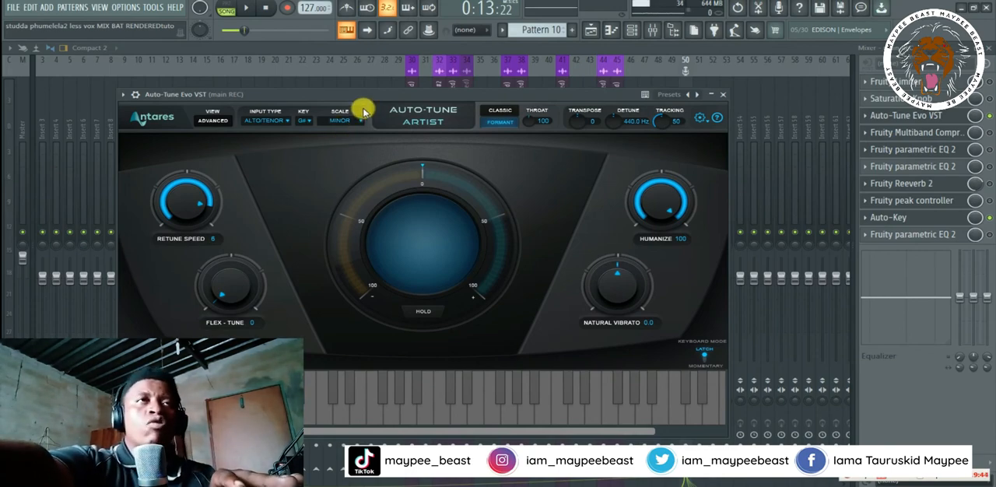
click(355, 120)
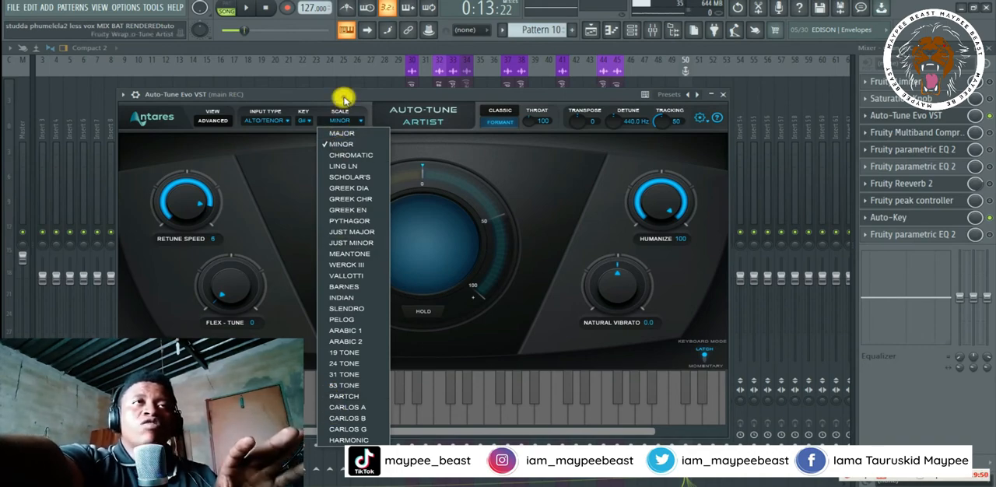
click(309, 182)
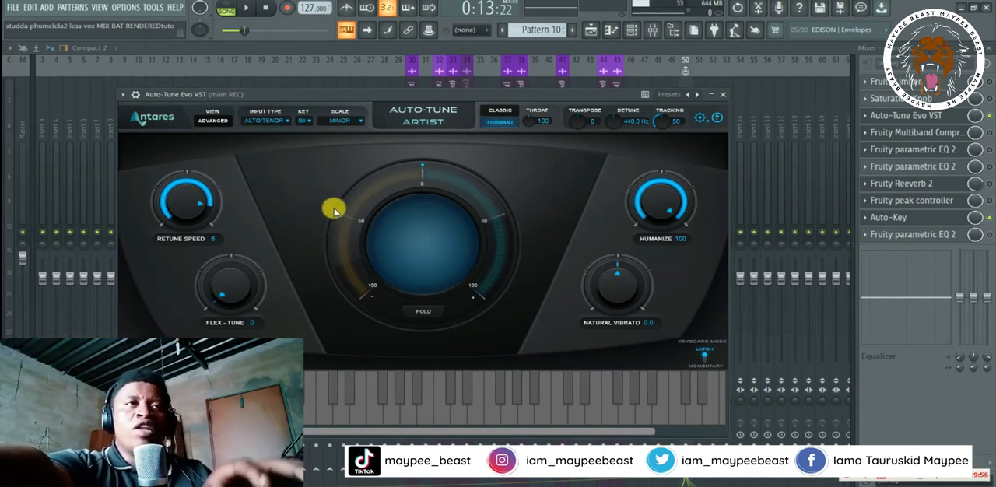
- Play a short passage of the lead vocal to check the Auto-Tune settings, and stop it
click(246, 7)
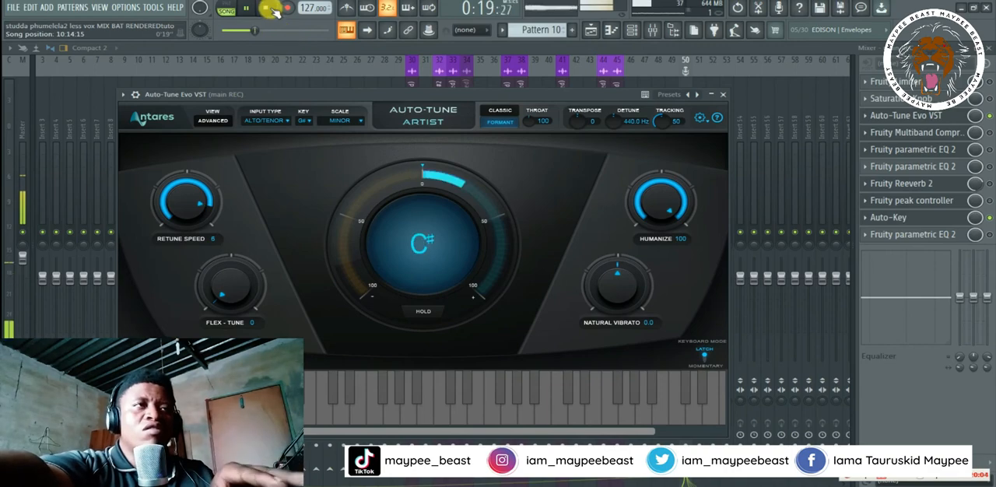
click(269, 8)
- Move the Auto-Tune window aside, bring the mixer to the front and save the project
drag(528, 98, 584, 97)
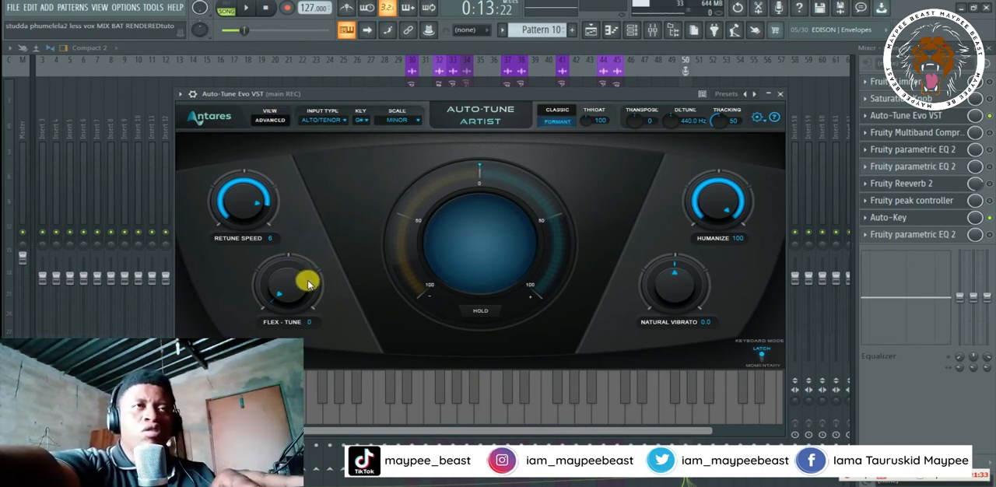
click(446, 49)
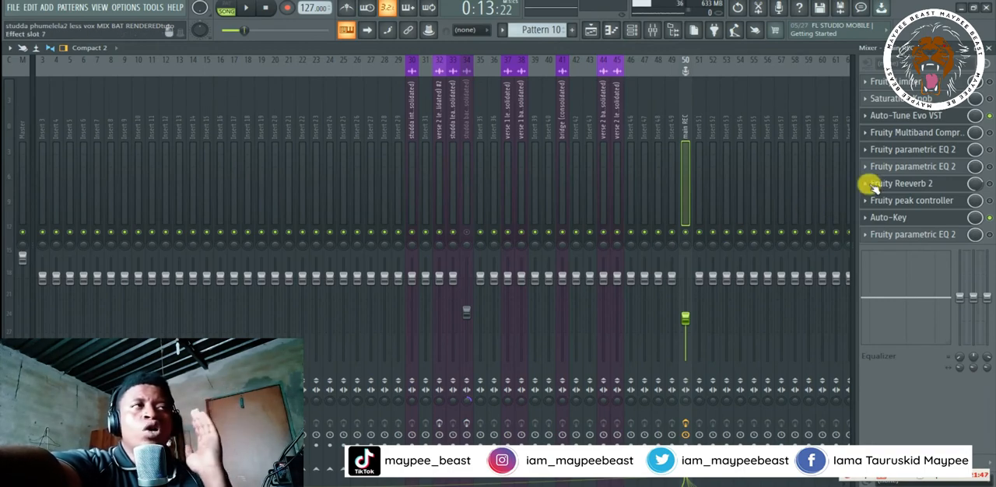
key(ctrl+s)
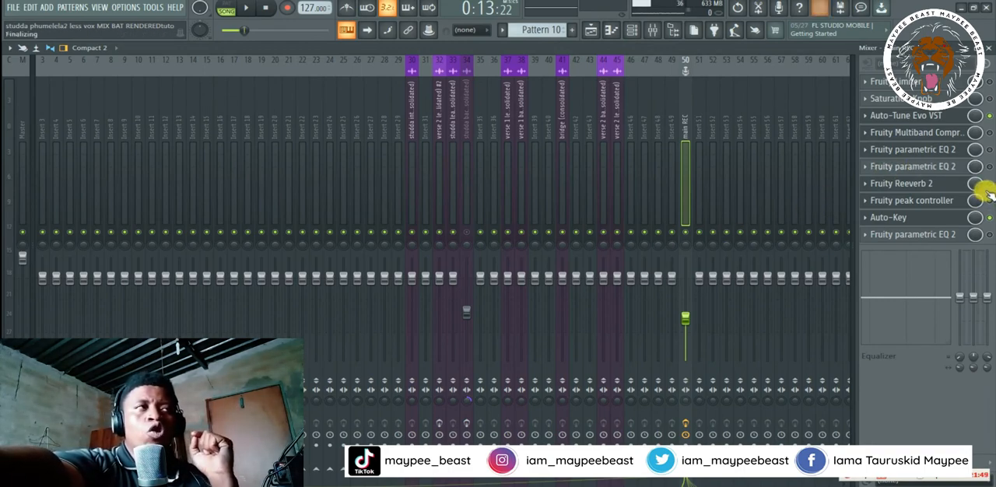